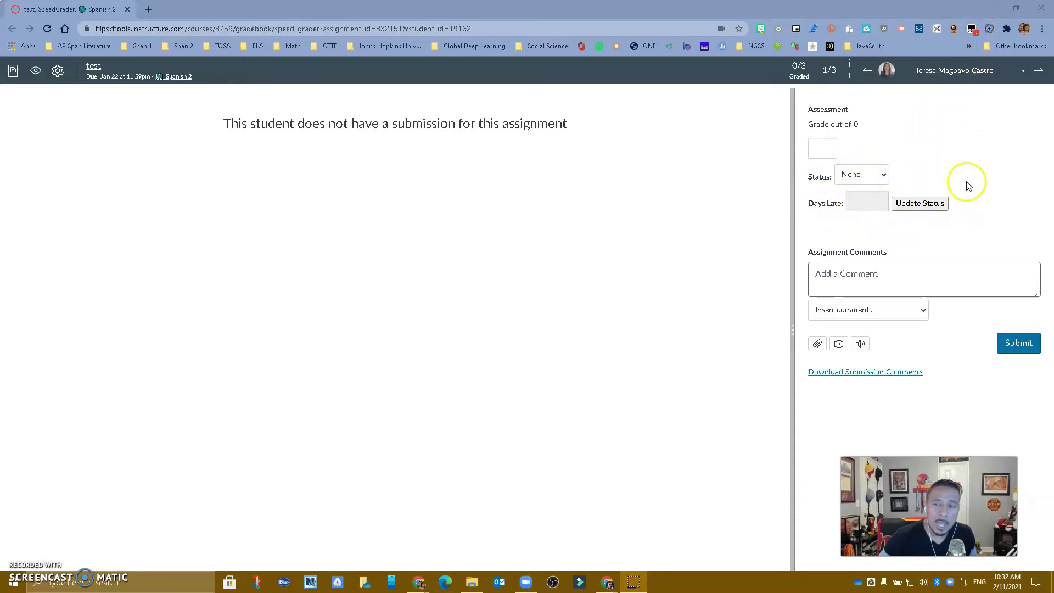
# Cycle the first student's status through Late, Missing and Excused, then reset it to None
pyautogui.click(866, 177)
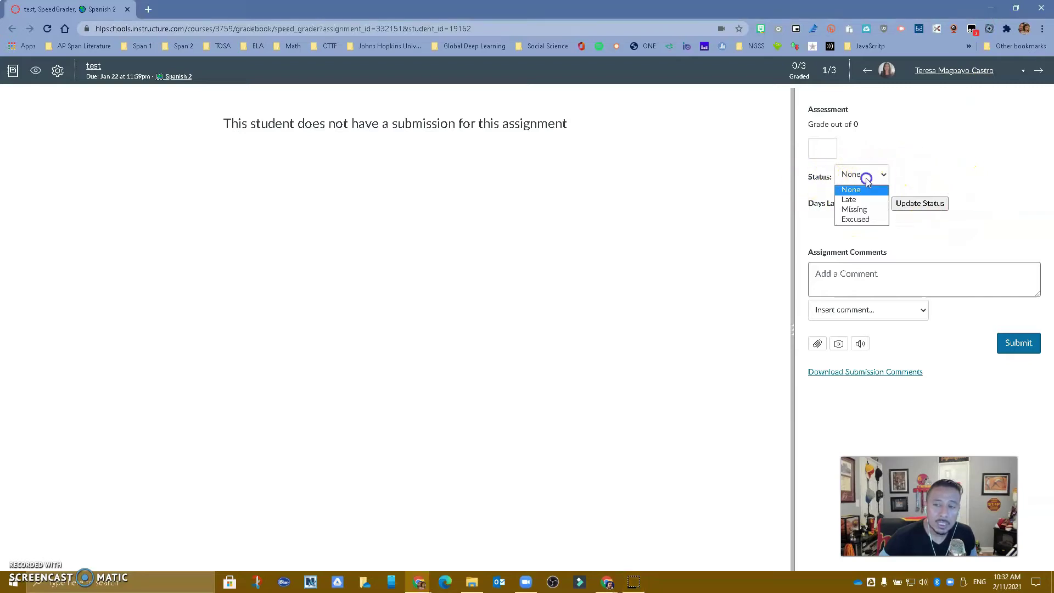
pyautogui.click(865, 202)
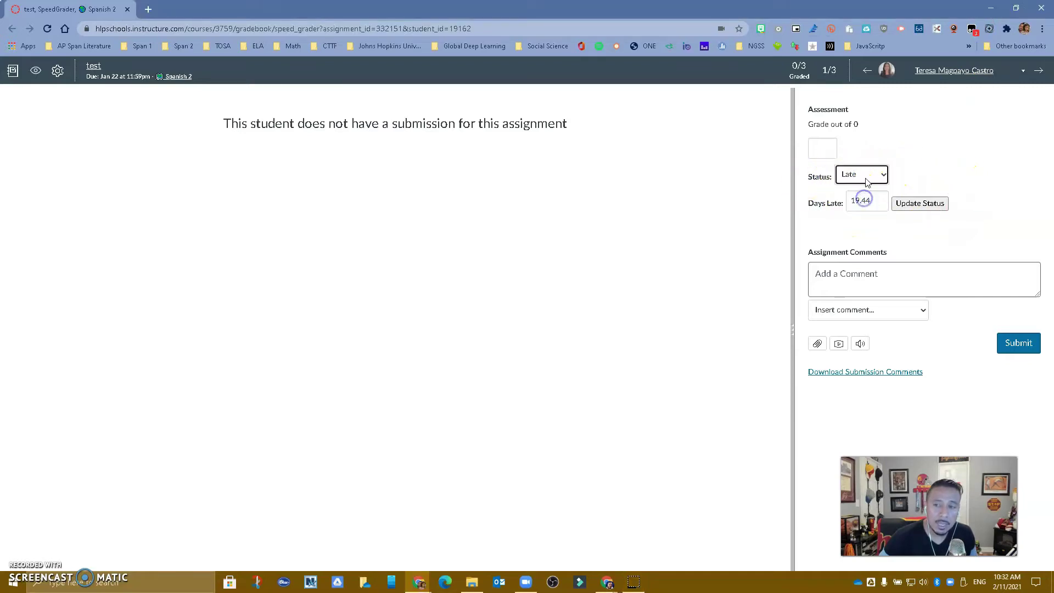
pyautogui.click(865, 177)
pyautogui.click(866, 208)
pyautogui.click(866, 180)
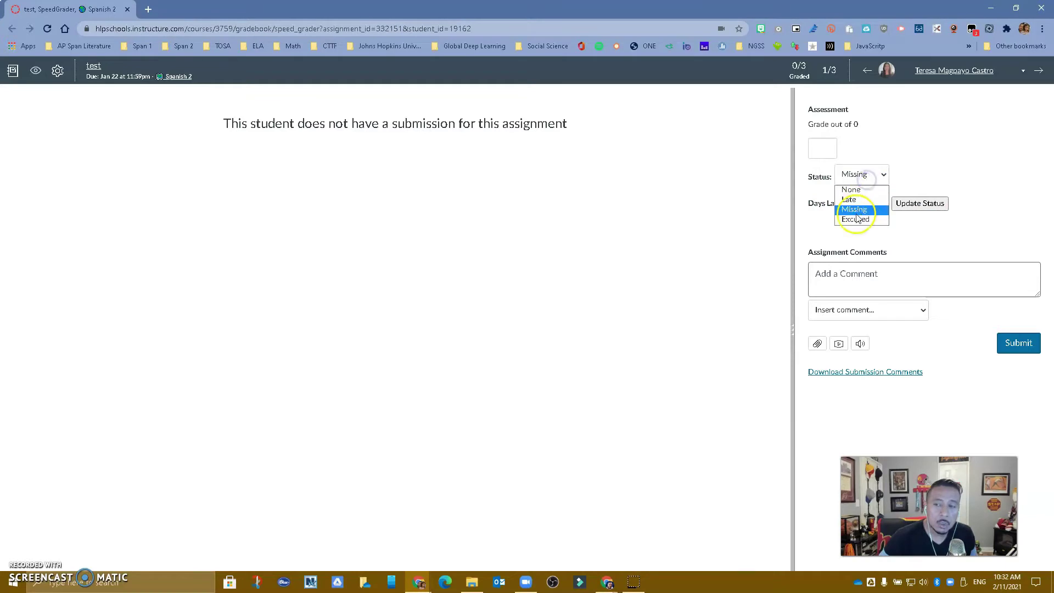
pyautogui.click(856, 219)
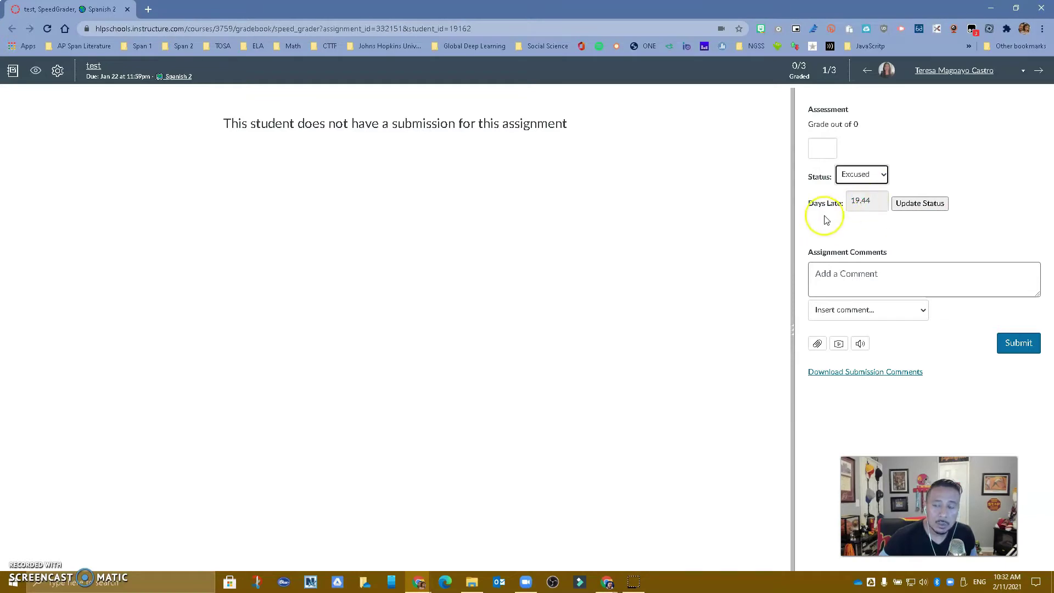
pyautogui.moveTo(861, 206)
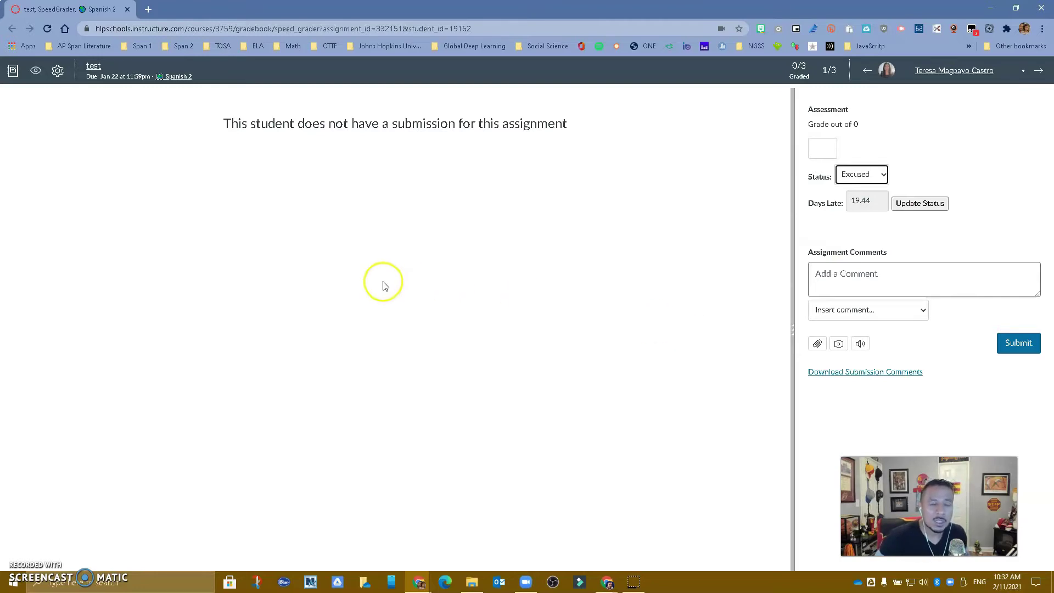
pyautogui.click(868, 174)
pyautogui.click(864, 188)
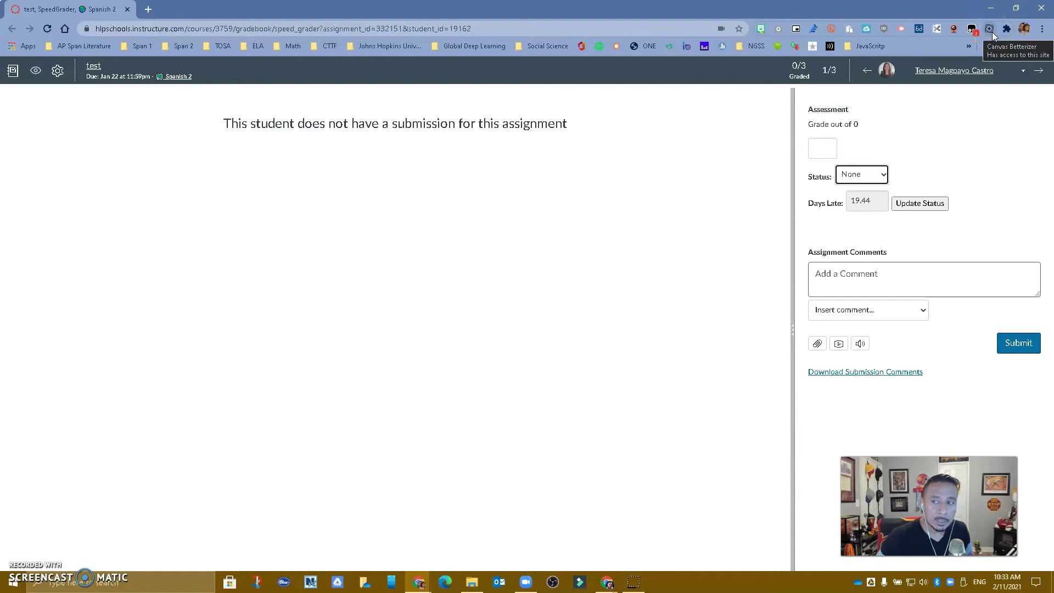
# Enter a grade of 5 for the first student and advance to student 2 of 3
pyautogui.click(965, 131)
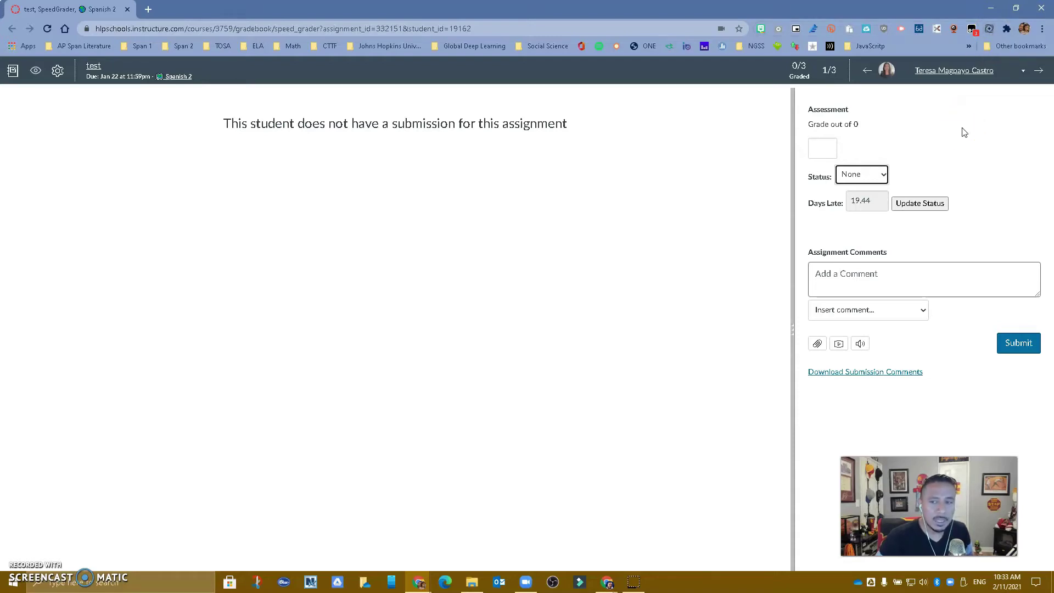
pyautogui.click(816, 149)
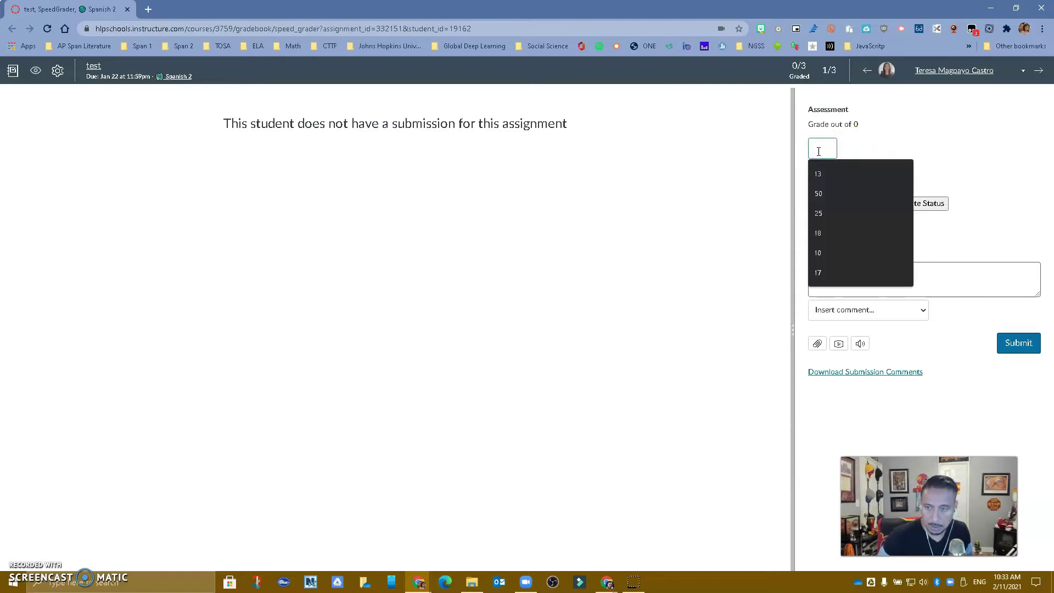
pyautogui.write('5')
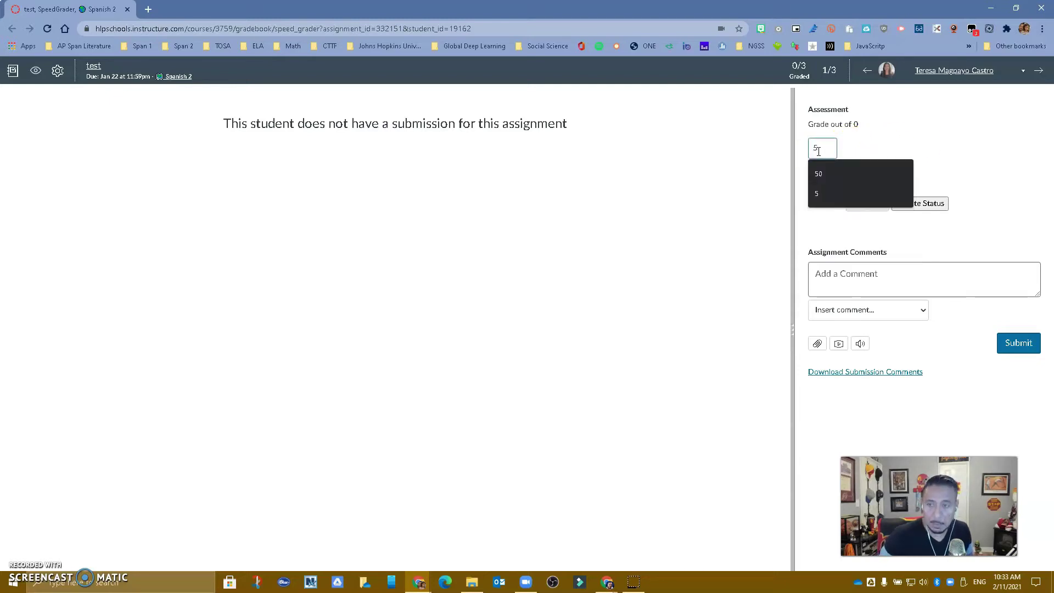
pyautogui.press('Return')
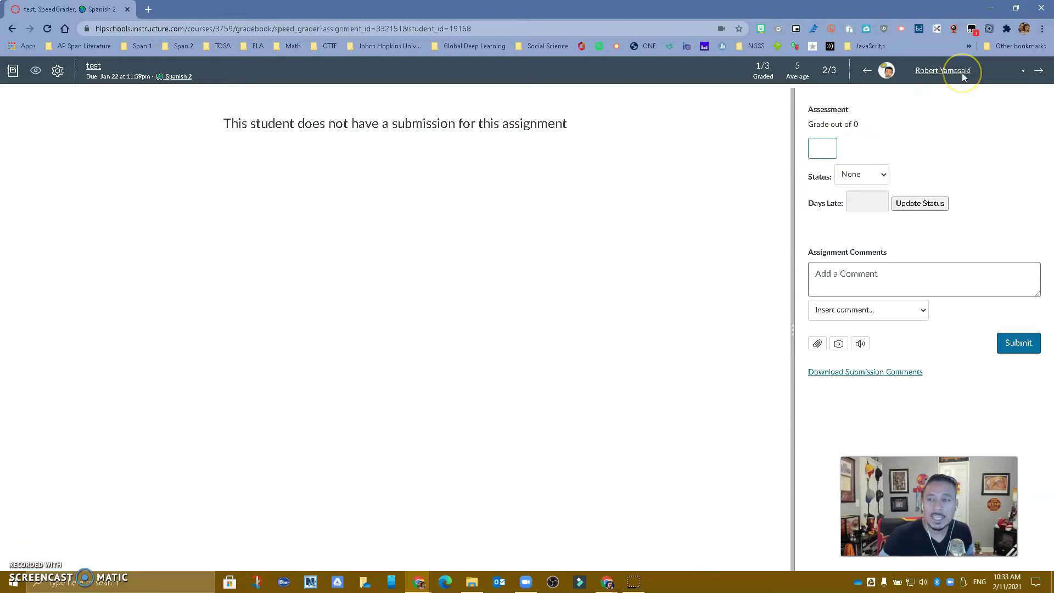
# Return to the first student and view the Betterizer's SpeedGrader settings with saved comments #1–#5
pyautogui.click(867, 72)
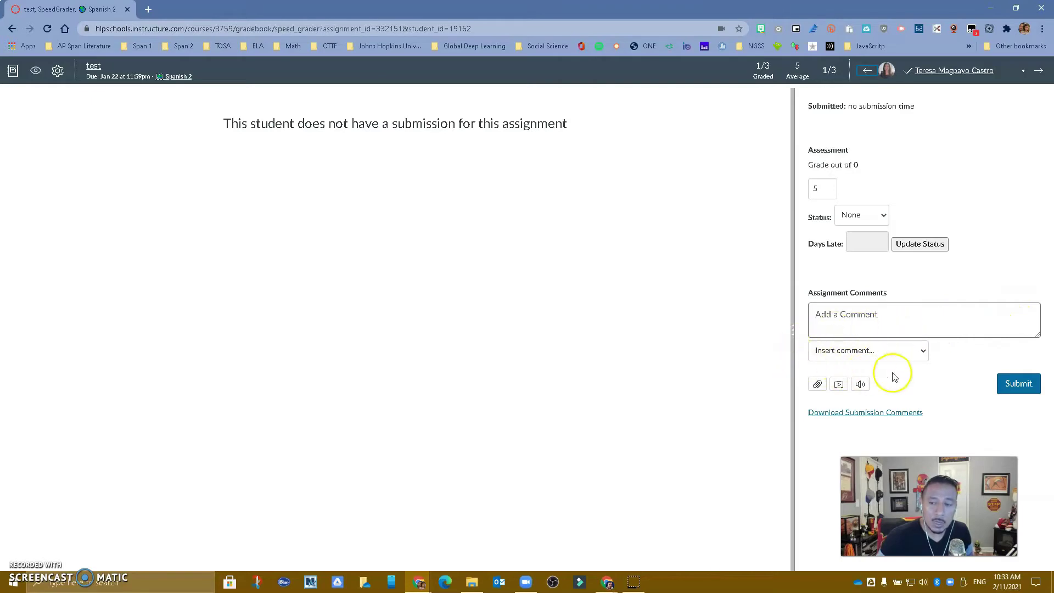
pyautogui.click(825, 318)
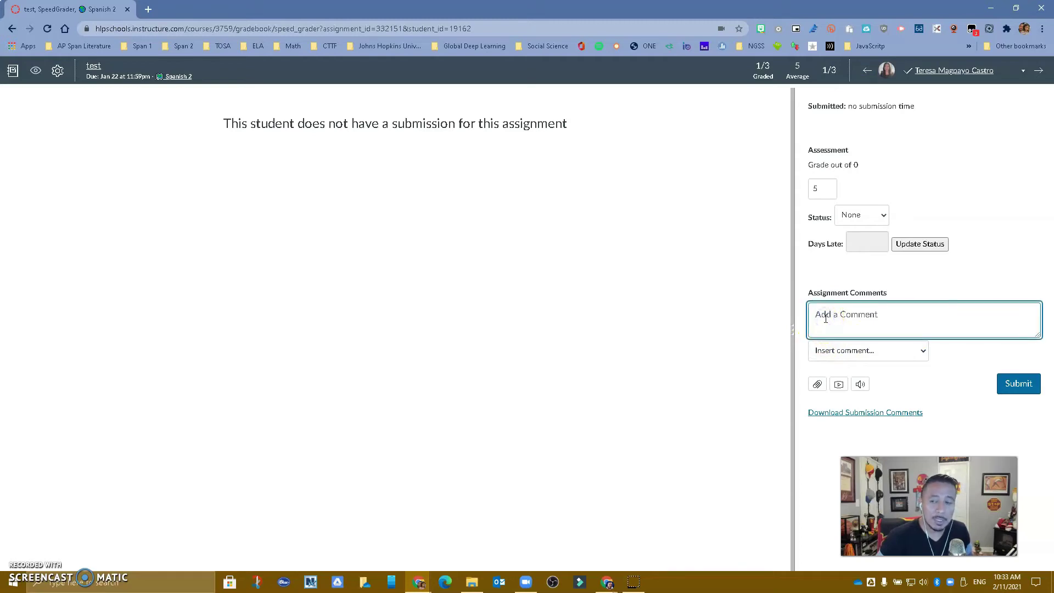
pyautogui.click(990, 32)
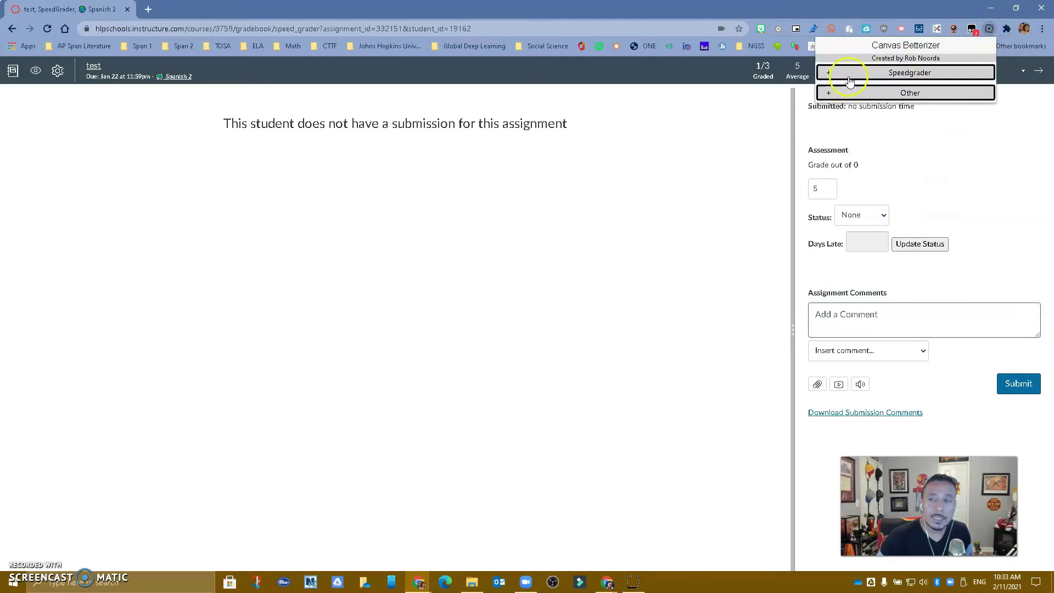
pyautogui.click(850, 74)
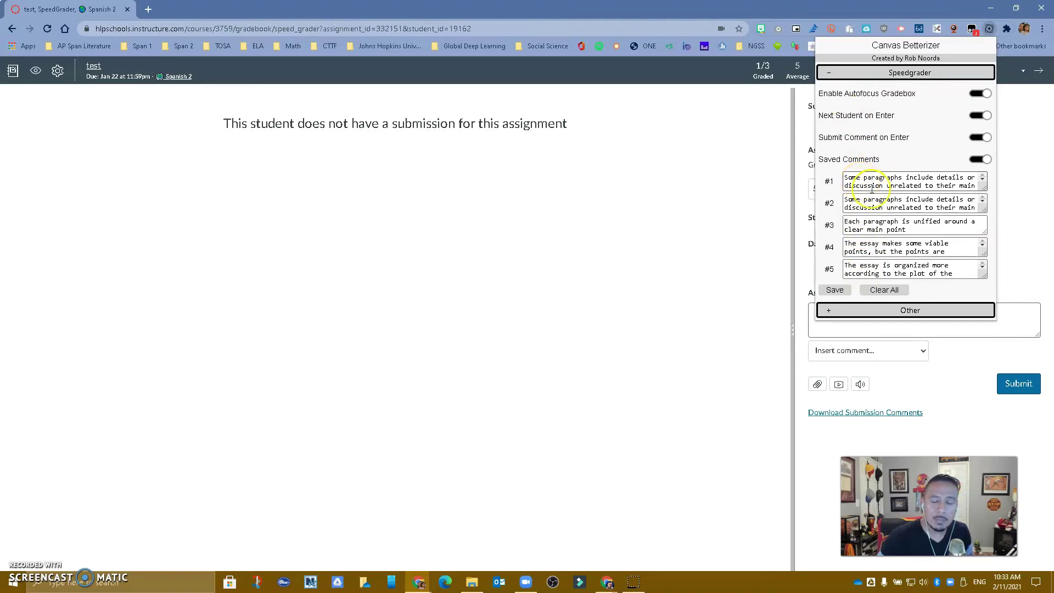
# Insert and submit saved comment #1 for the first student, then advance to student 2
pyautogui.click(1012, 185)
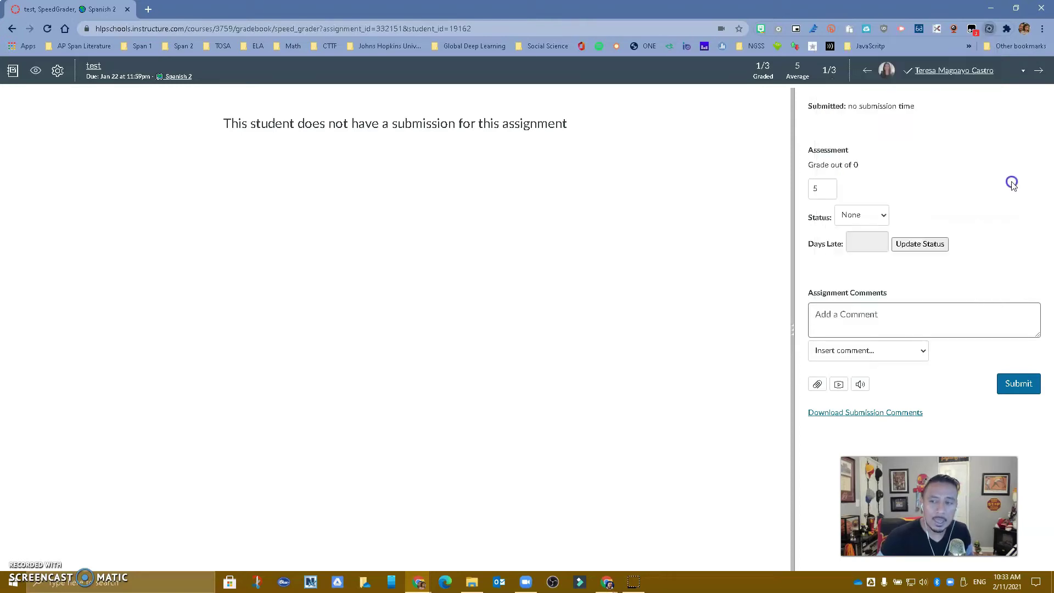
pyautogui.click(866, 351)
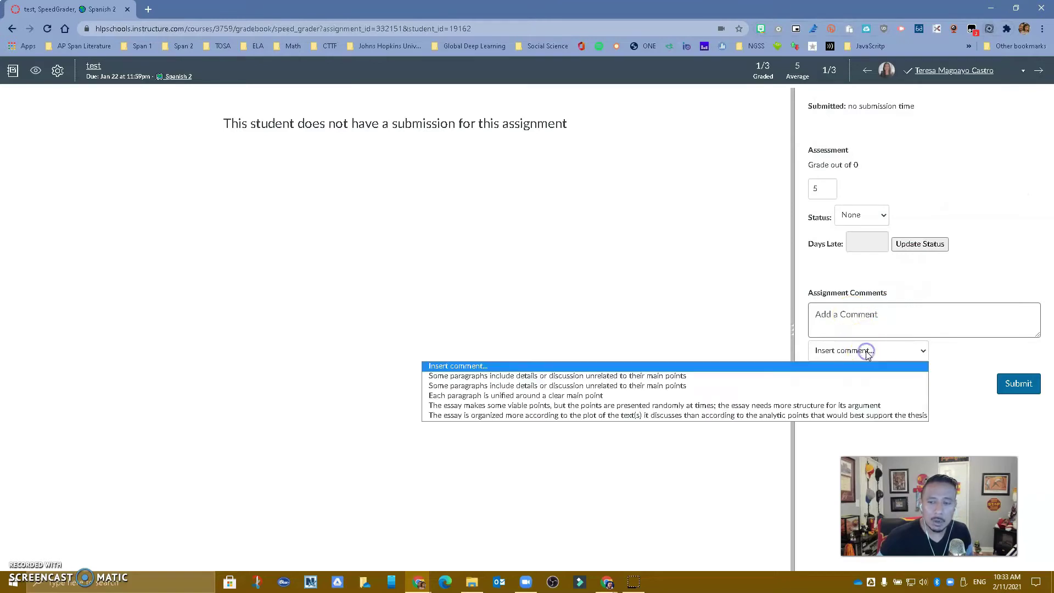
pyautogui.click(571, 378)
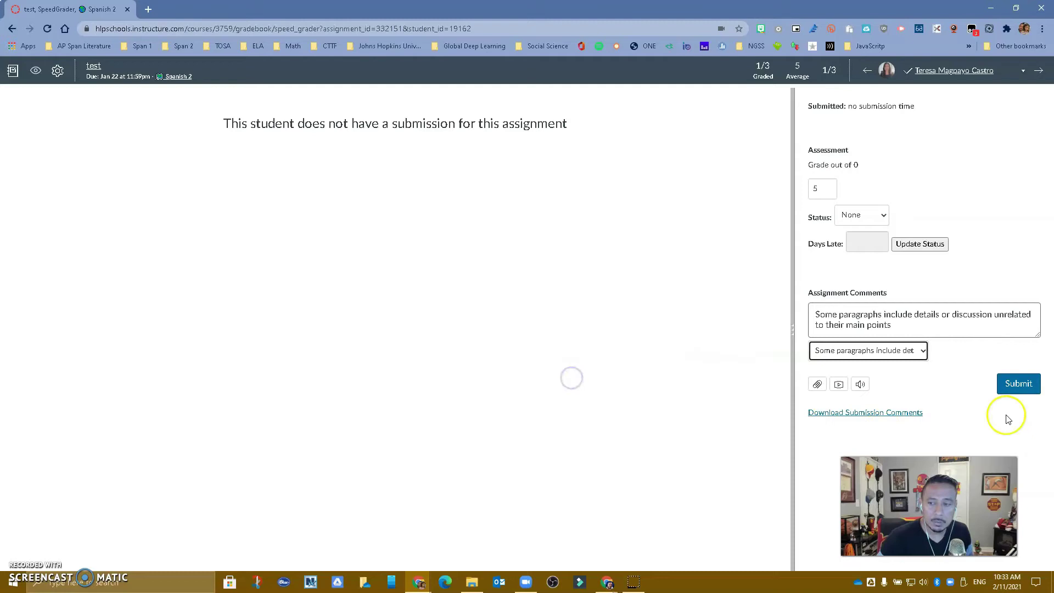
pyautogui.click(1014, 383)
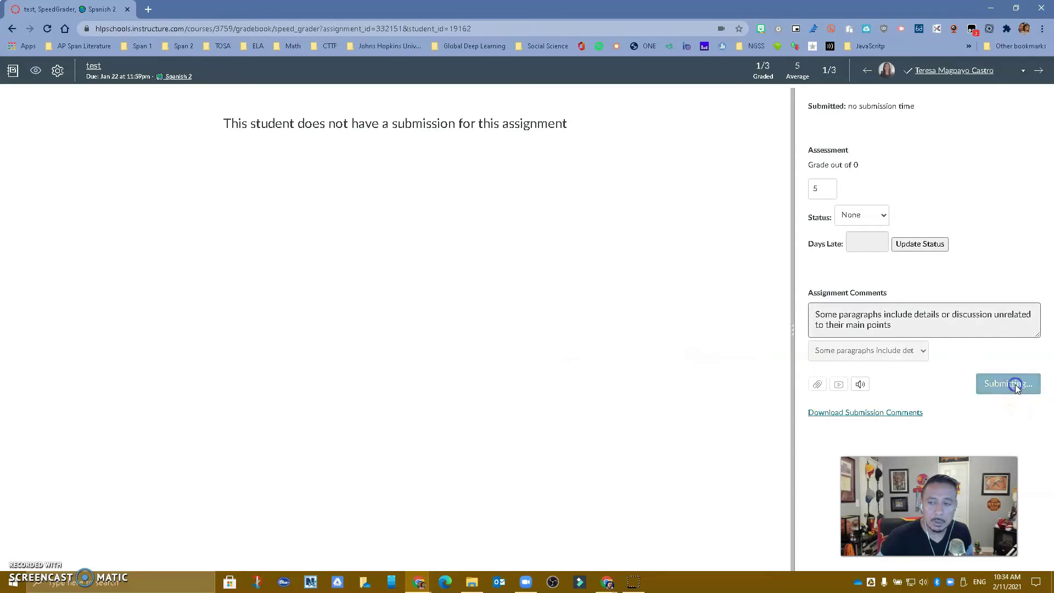
pyautogui.click(831, 189)
pyautogui.press('Return')
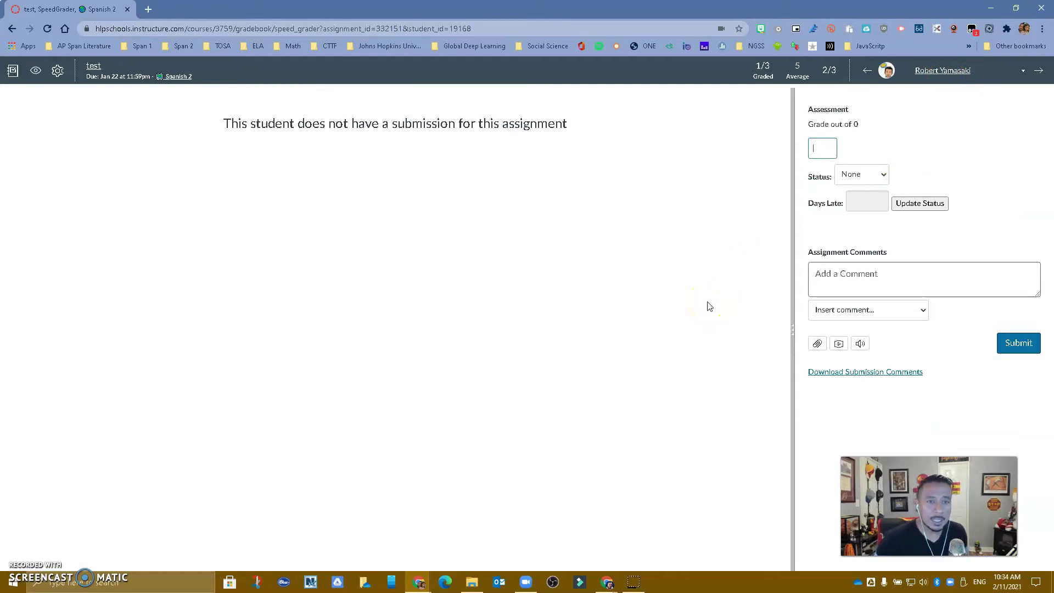
# Open the Chrome Web Store in a new tab via a 'Chrome web' search
pyautogui.click(150, 9)
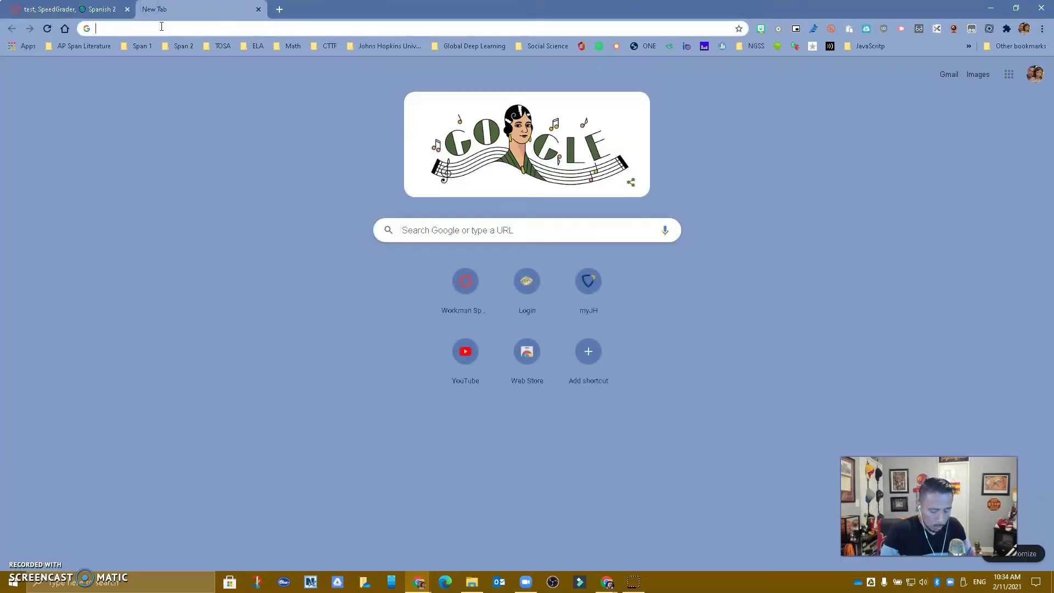
pyautogui.write('Chrome web')
pyautogui.press('Return')
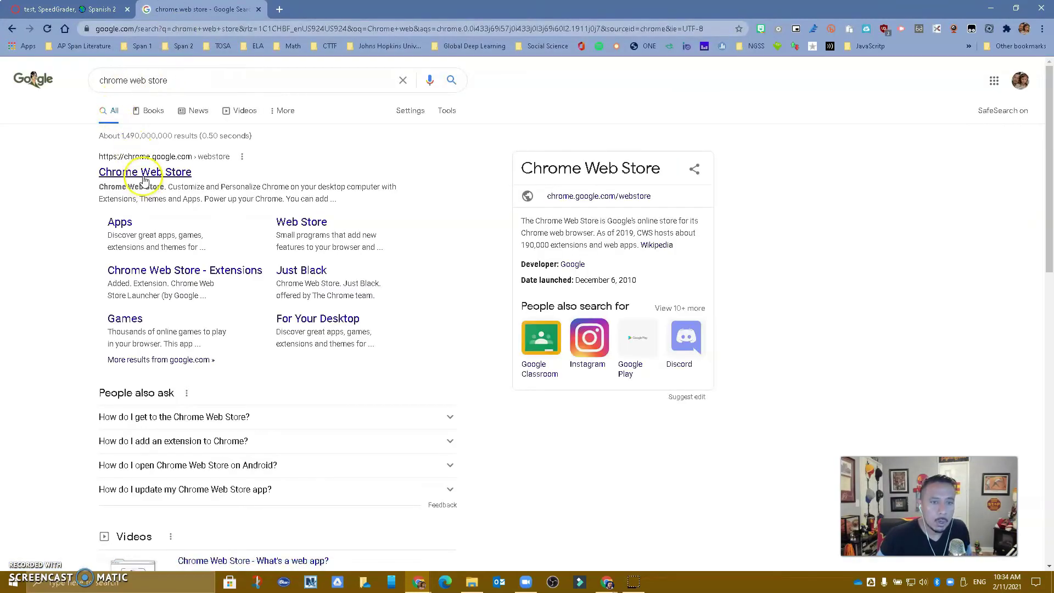
pyautogui.click(144, 173)
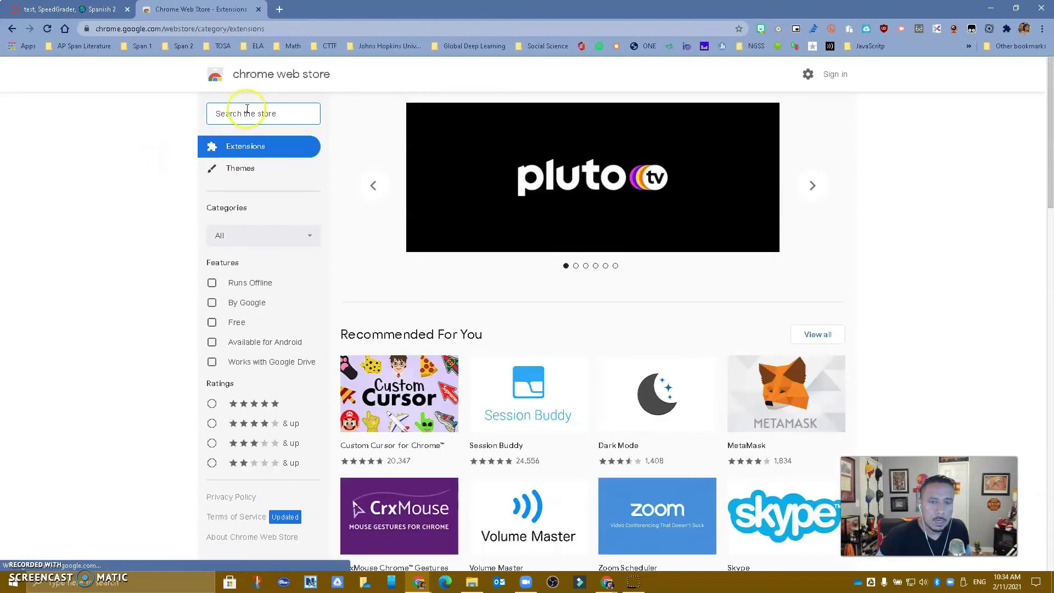
# Search the store for 'Canvas better' and pick the 'canvas betterizer' suggestion
pyautogui.click(247, 111)
pyautogui.write('Ca')
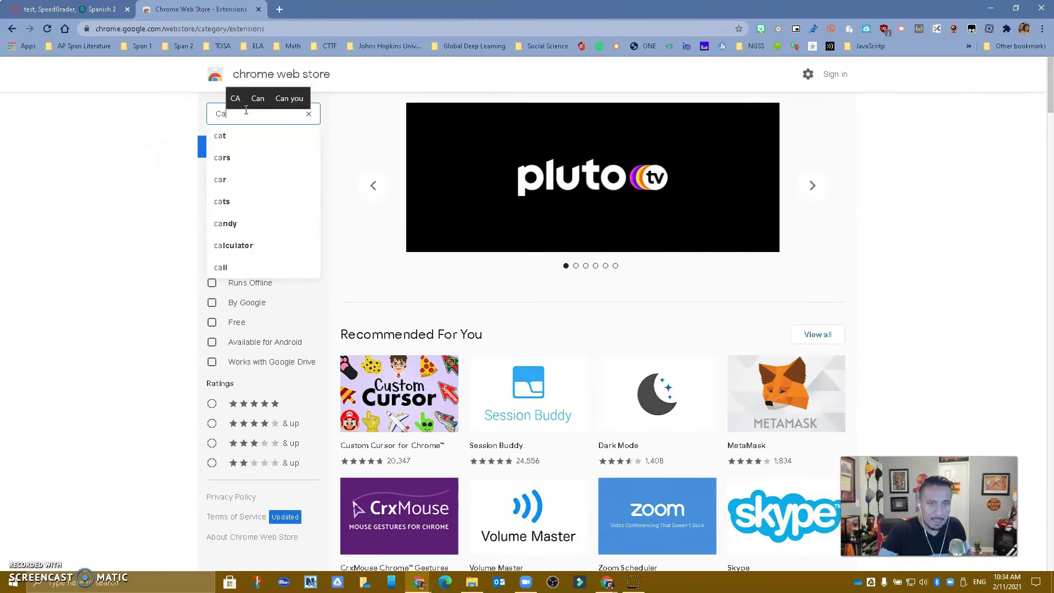
pyautogui.write('nvas bet')
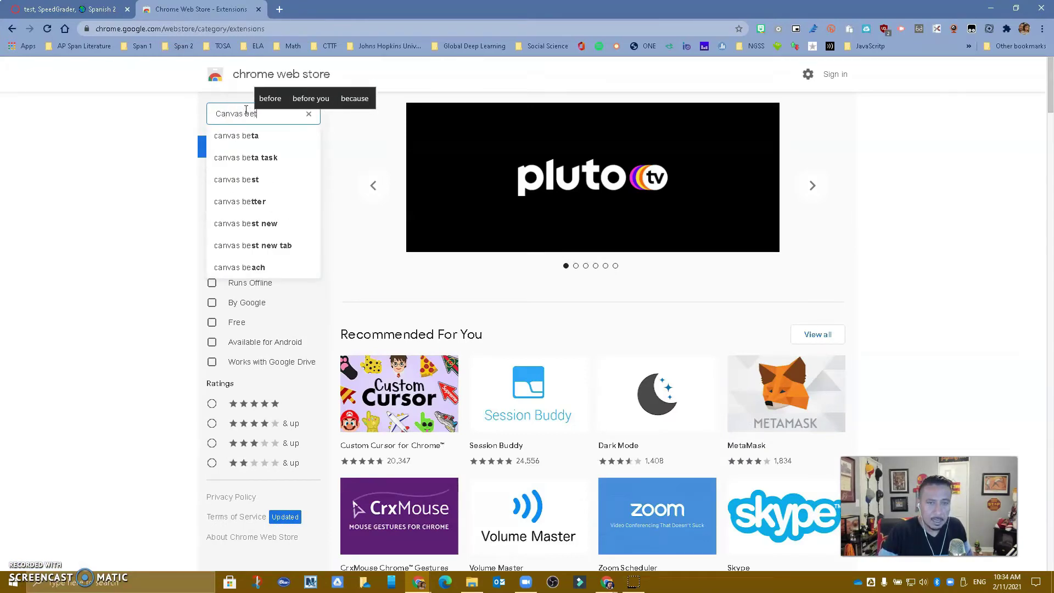
pyautogui.write('ter')
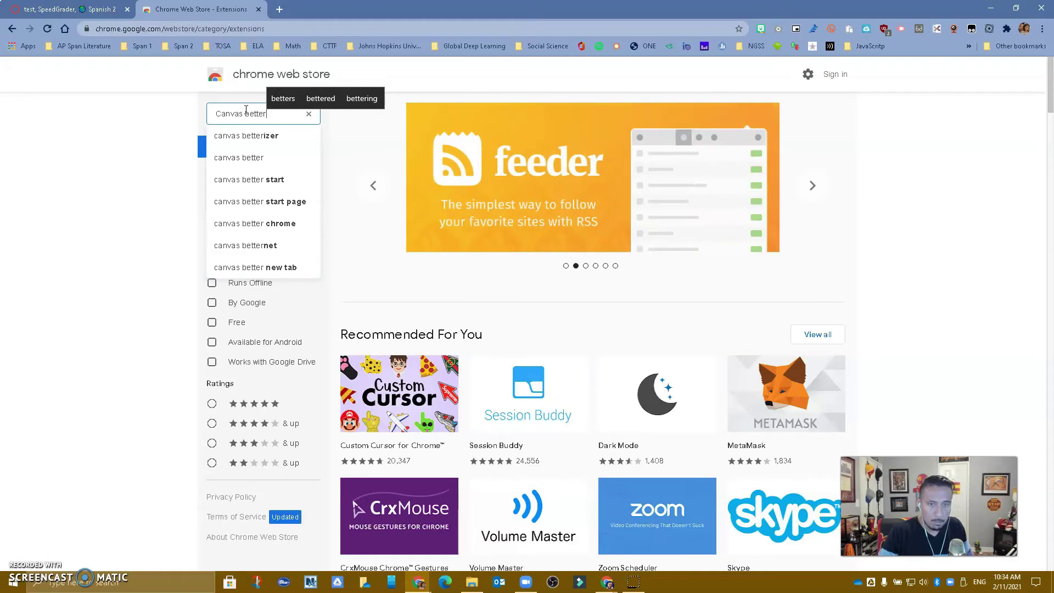
pyautogui.click(280, 135)
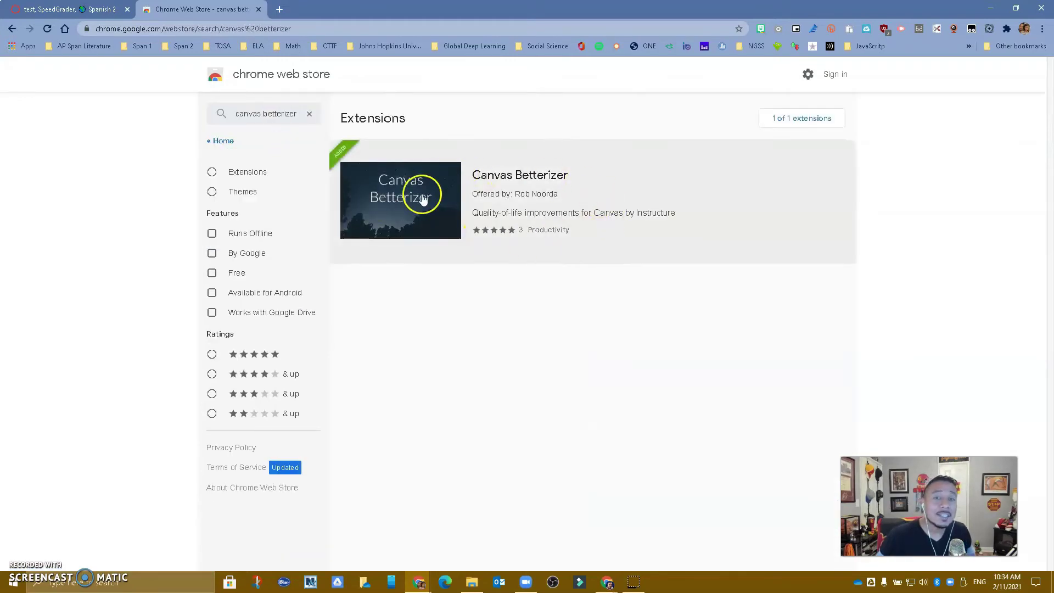
# Open the Canvas Betterizer extension's detail page and glance at the browser profile
pyautogui.click(481, 194)
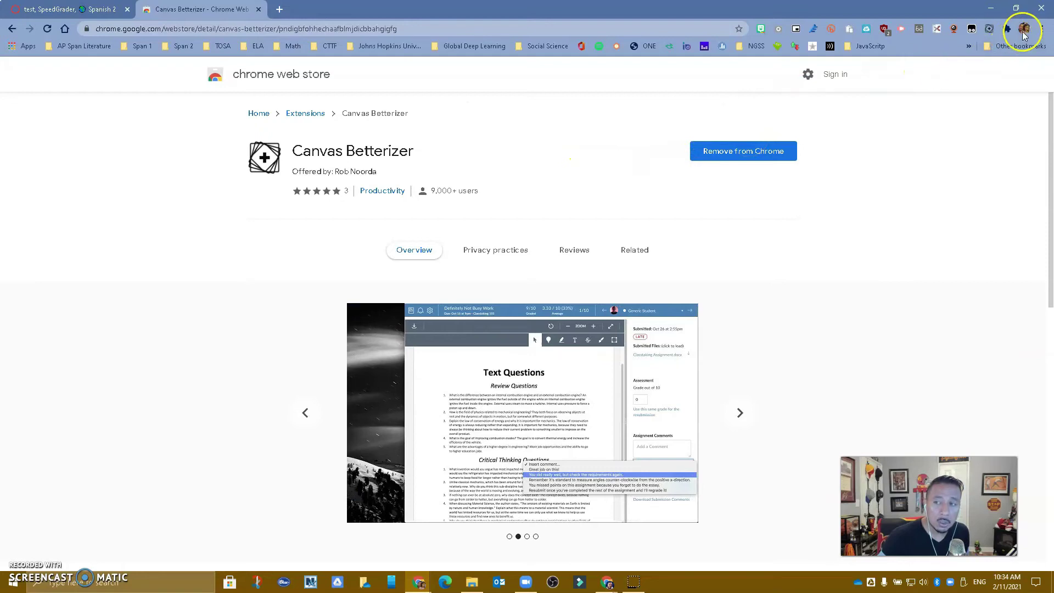
pyautogui.click(1023, 30)
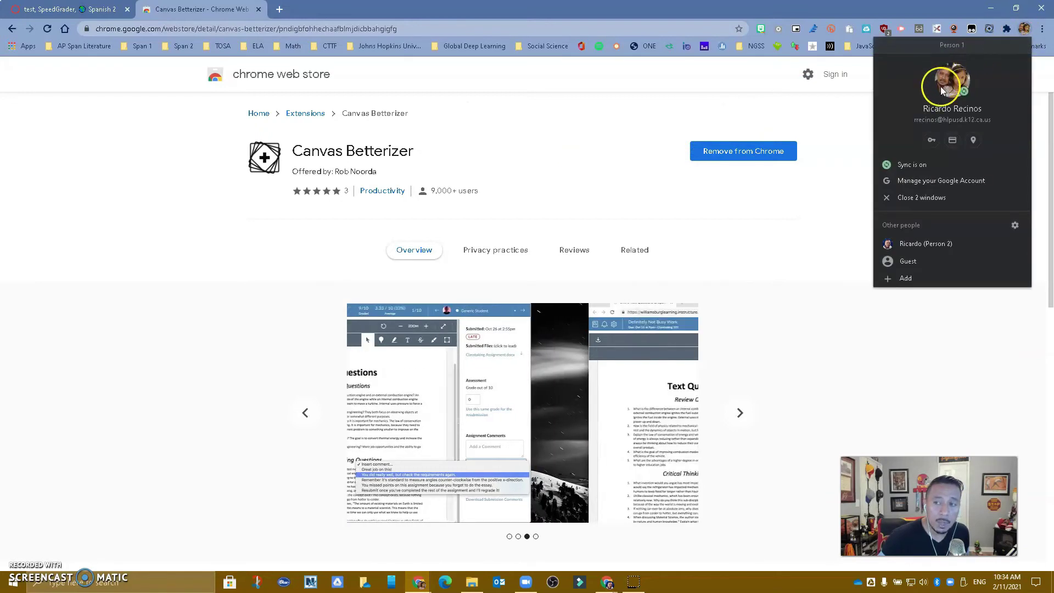
pyautogui.click(719, 113)
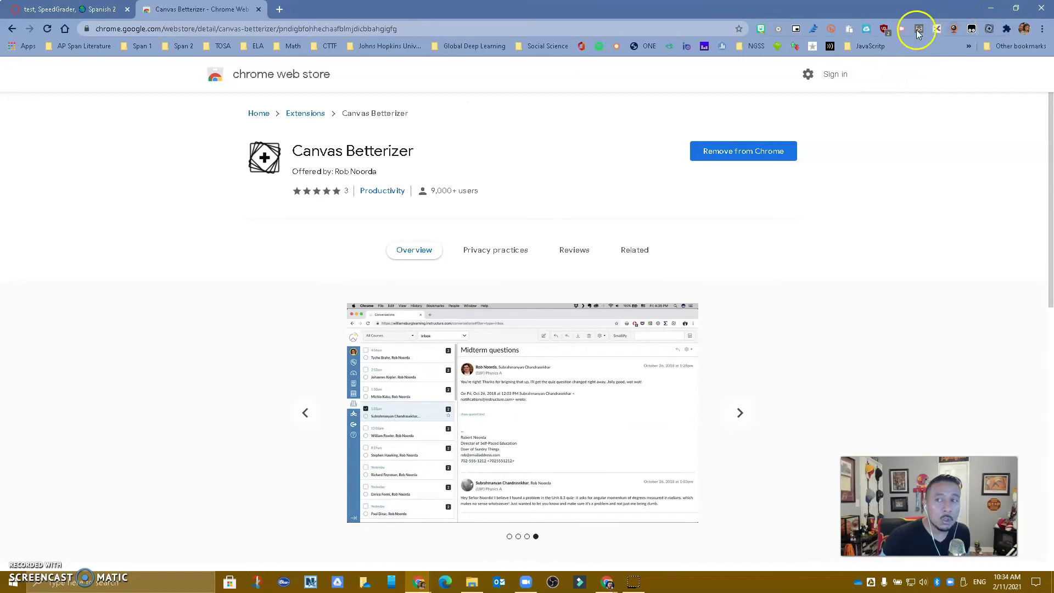
# Unpin and then re-pin Canvas Betterizer to the browser toolbar
pyautogui.click(1006, 29)
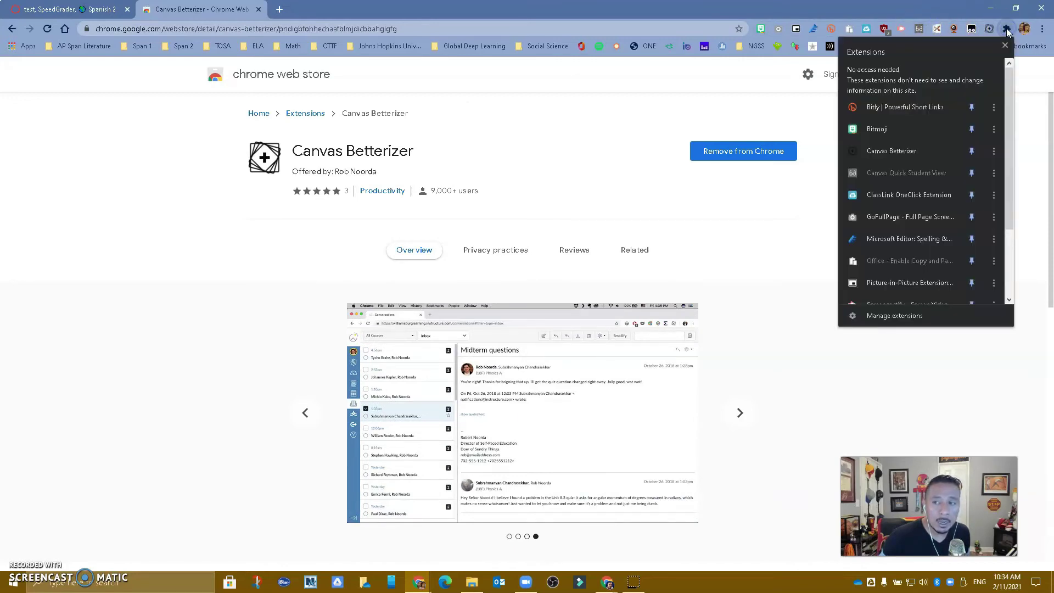
pyautogui.click(972, 152)
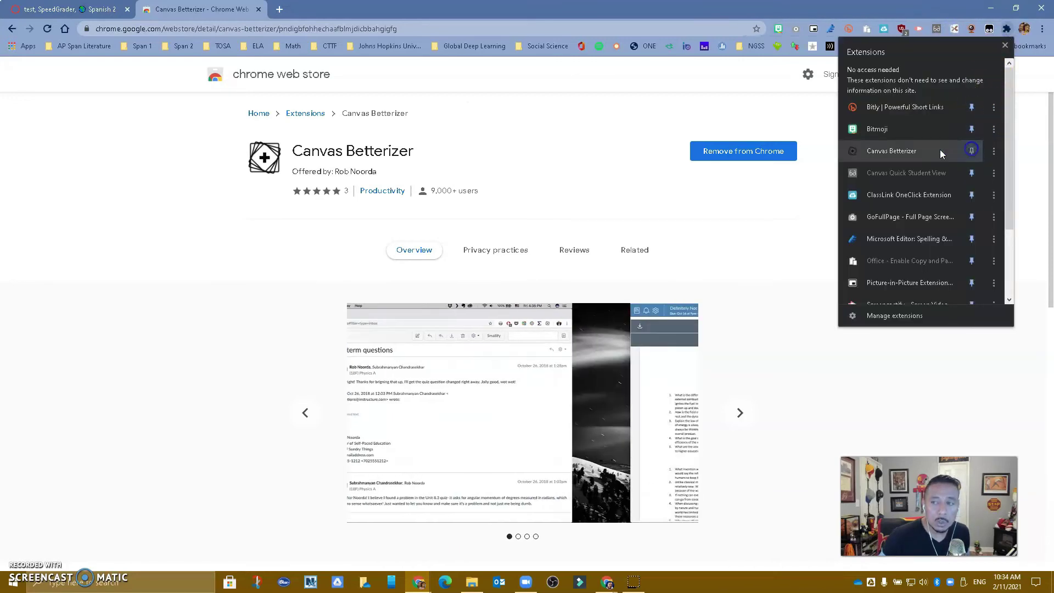
pyautogui.click(712, 97)
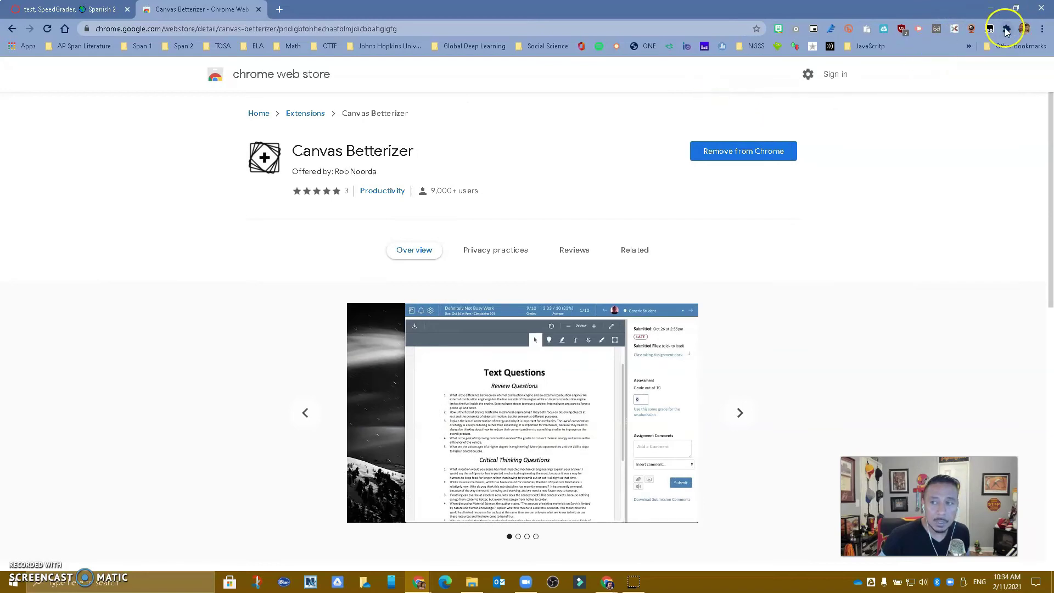
pyautogui.click(1006, 28)
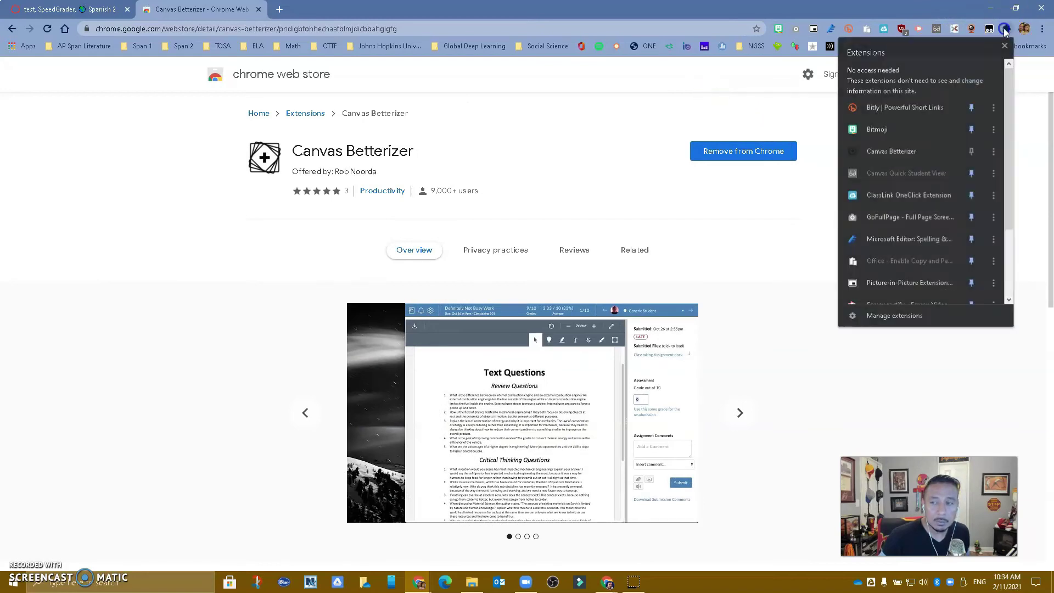
pyautogui.click(971, 151)
# Save the Betterizer's SpeedGrader settings and saved comments from the extension popup
pyautogui.click(652, 108)
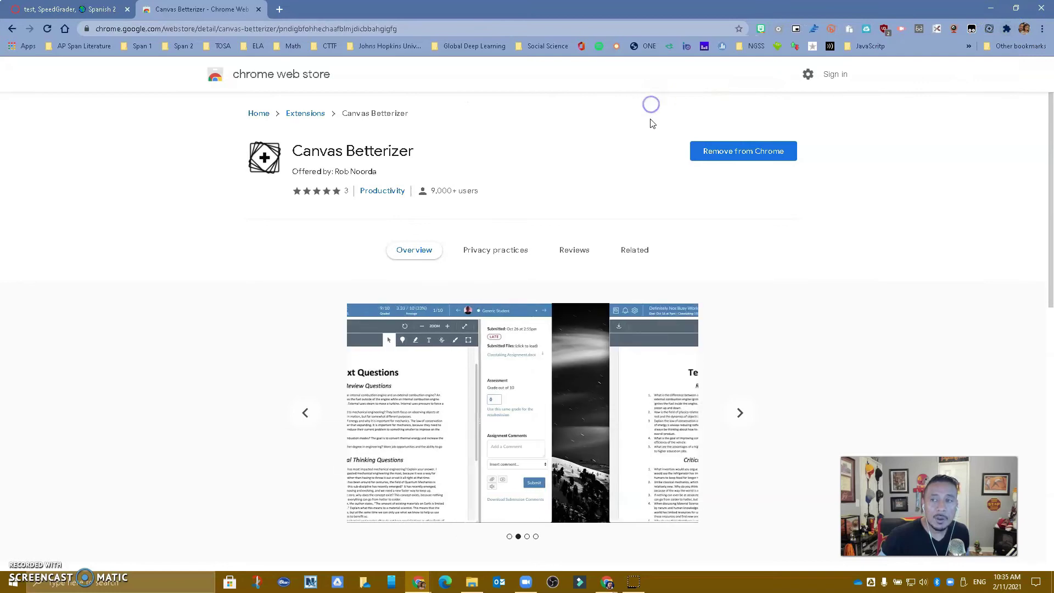
pyautogui.click(989, 29)
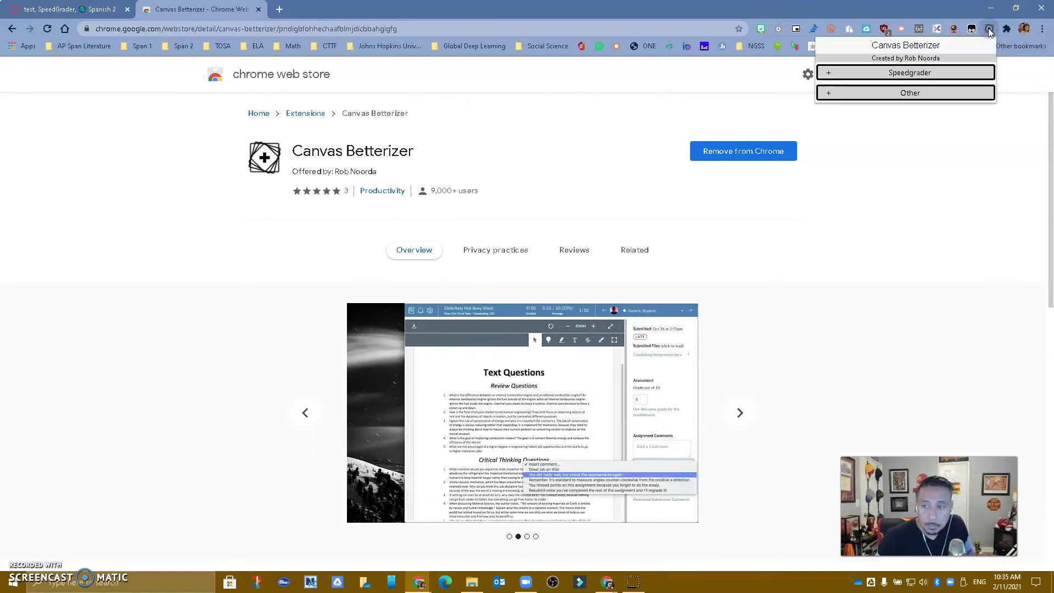
pyautogui.click(829, 73)
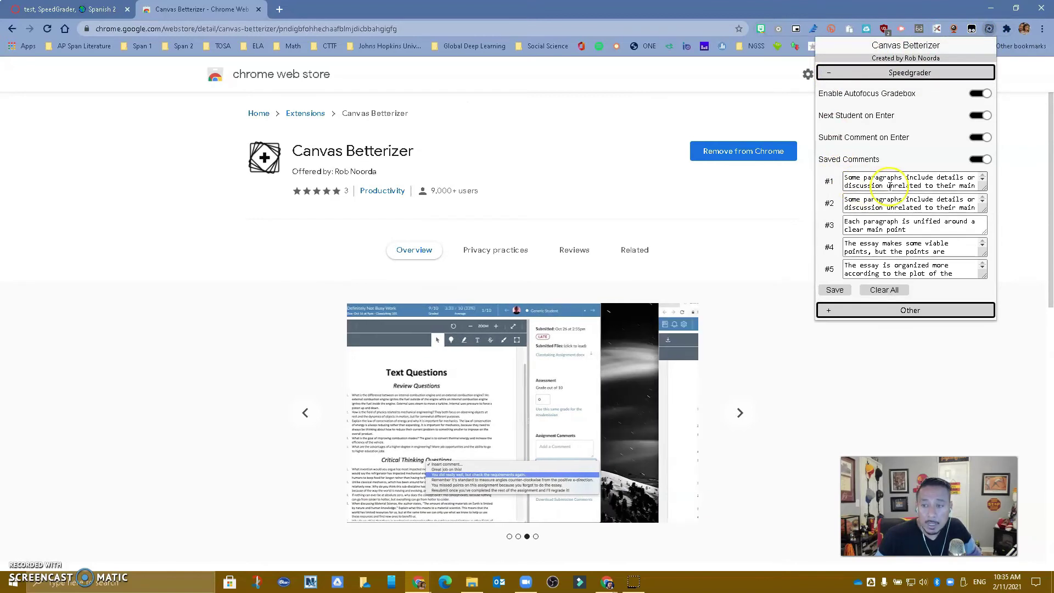
pyautogui.click(826, 292)
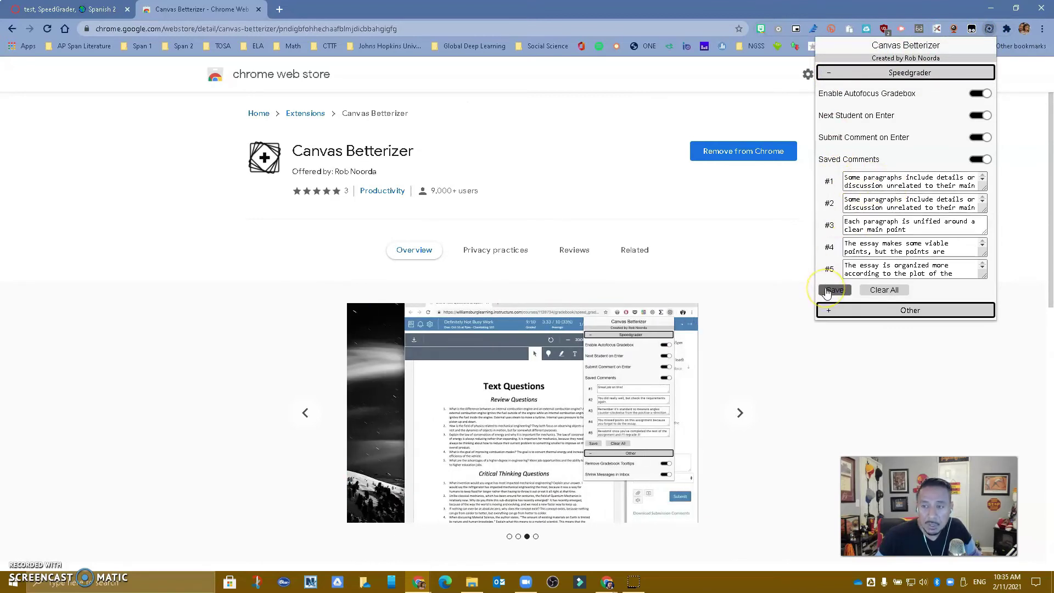
pyautogui.click(883, 292)
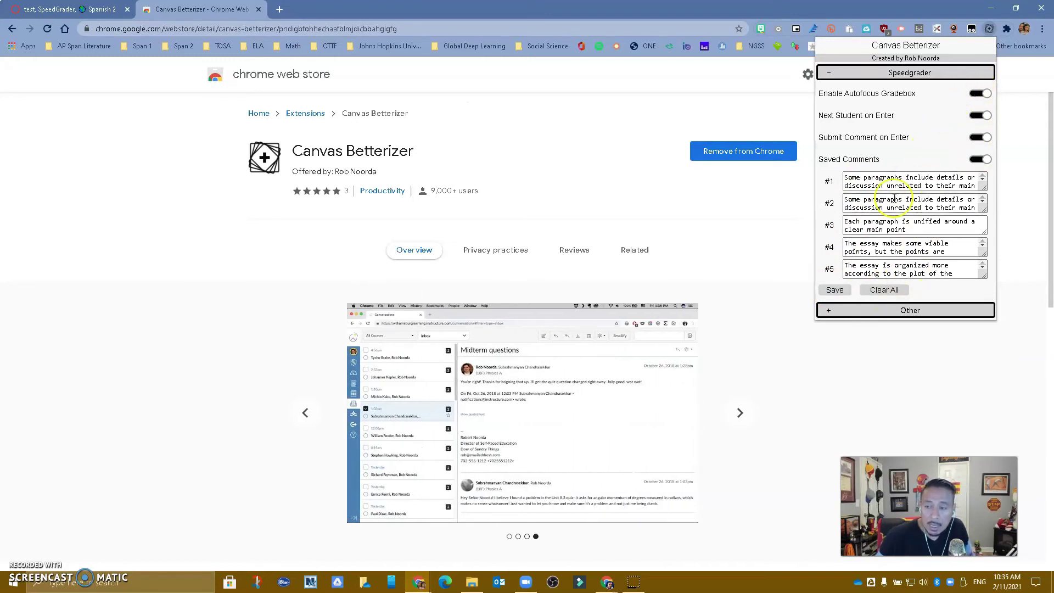
# Expand the Betterizer's Other settings, dismiss the popup, and return to SpeedGrader
pyautogui.click(855, 319)
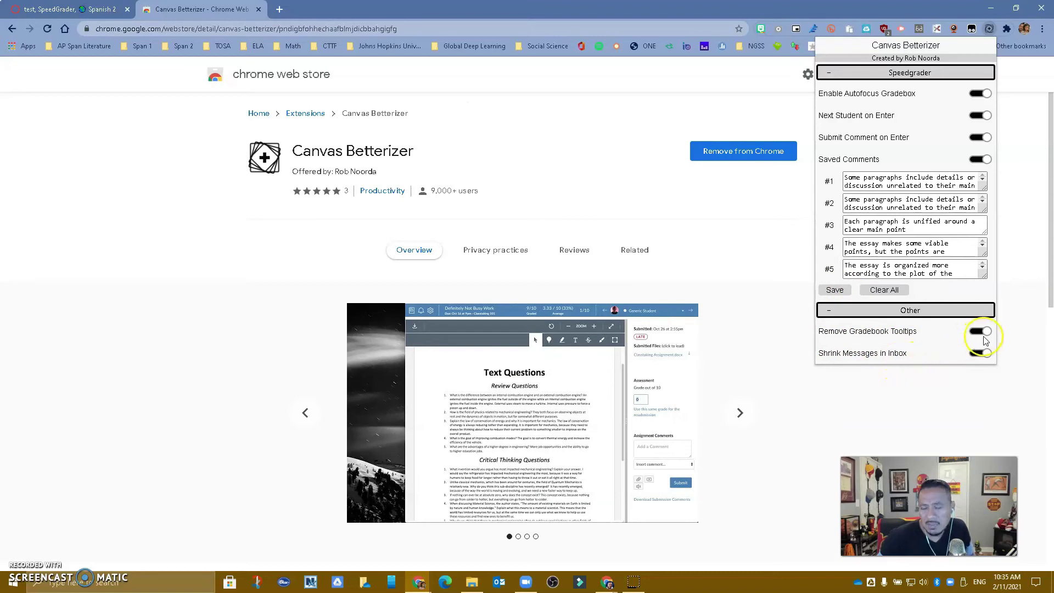
pyautogui.click(693, 202)
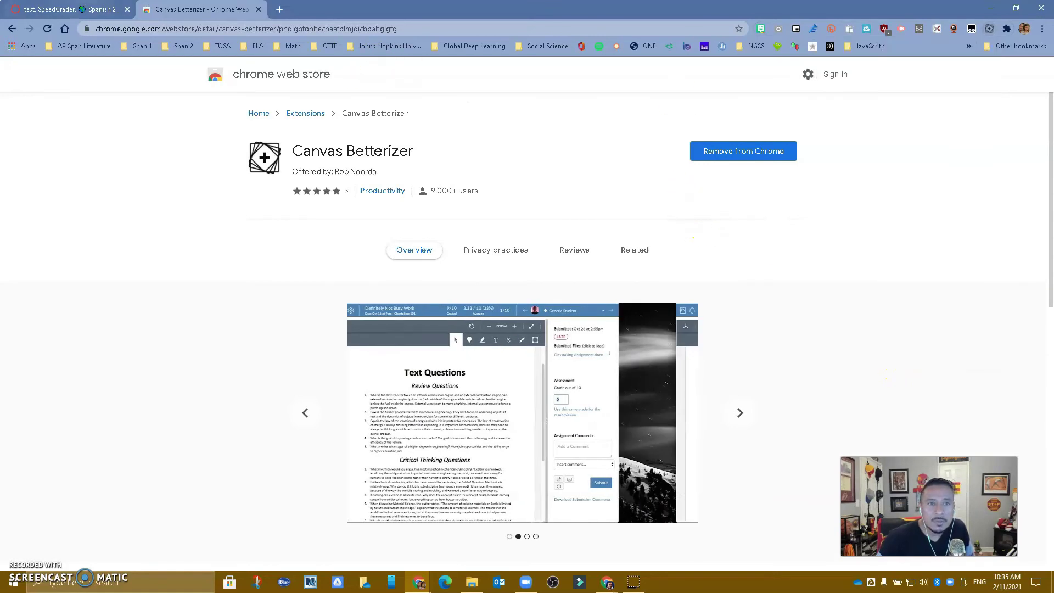
pyautogui.click(84, 10)
# Reload SpeedGrader and confirm the saved comments now appear in the Insert comment dropdown
pyautogui.click(47, 30)
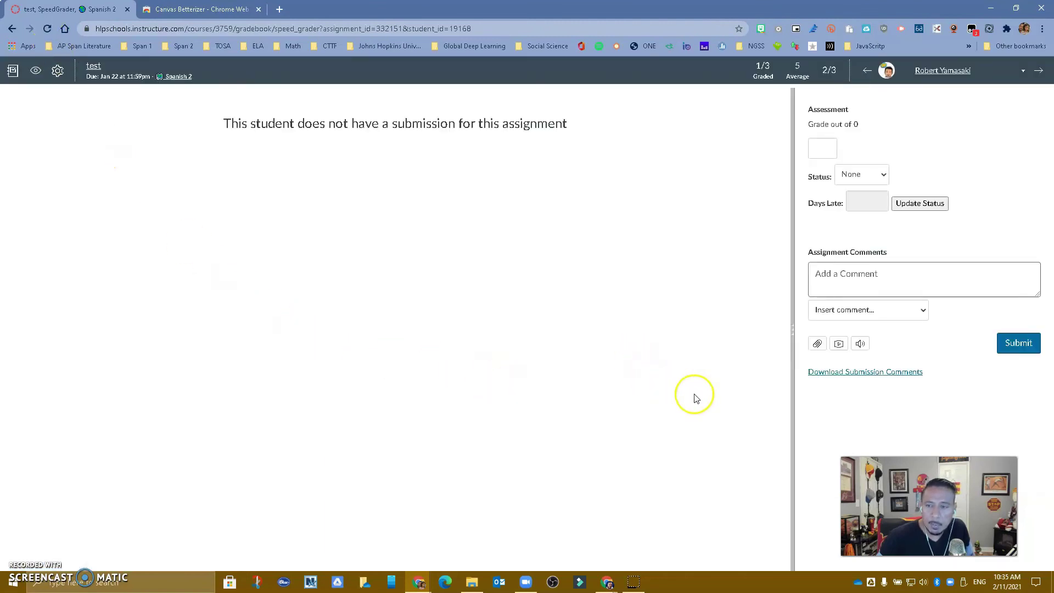
pyautogui.click(854, 310)
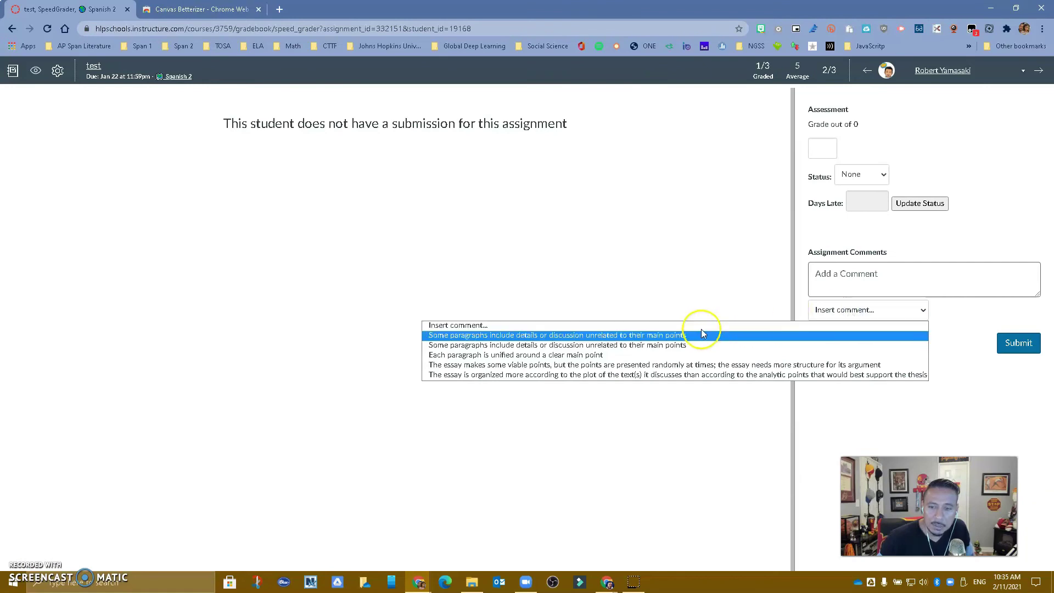
pyautogui.click(955, 324)
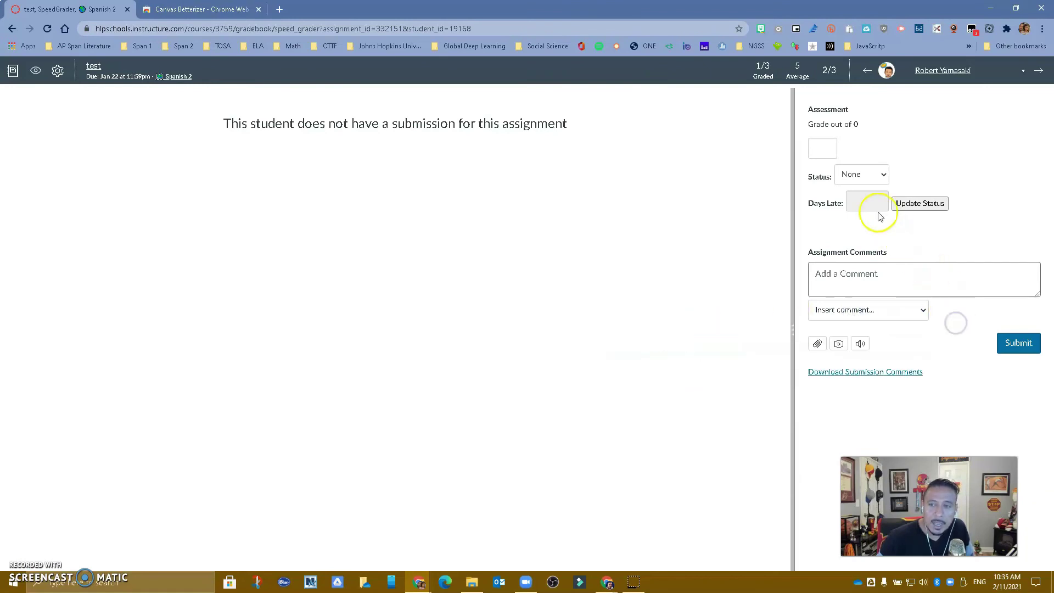
# Give student 2 a grade of 5 and advance to student 3 of 3
pyautogui.click(829, 147)
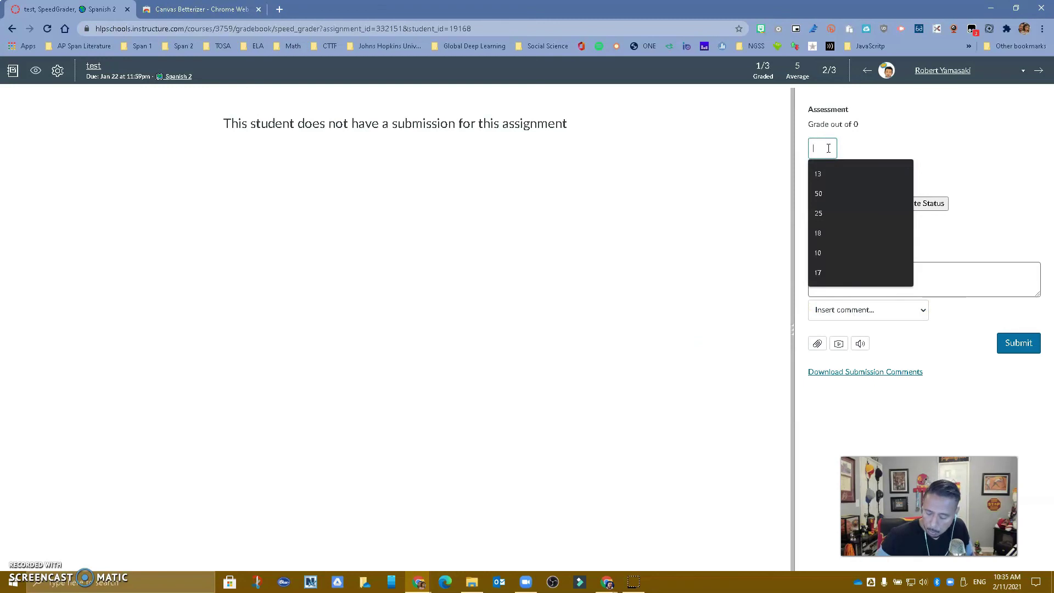
pyautogui.write('5')
pyautogui.press('Return')
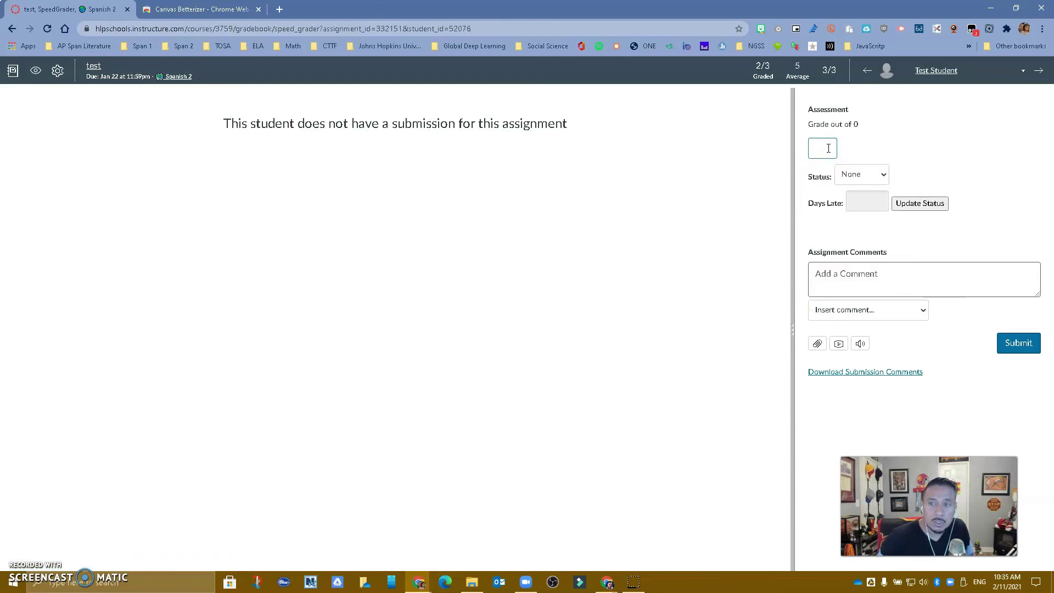